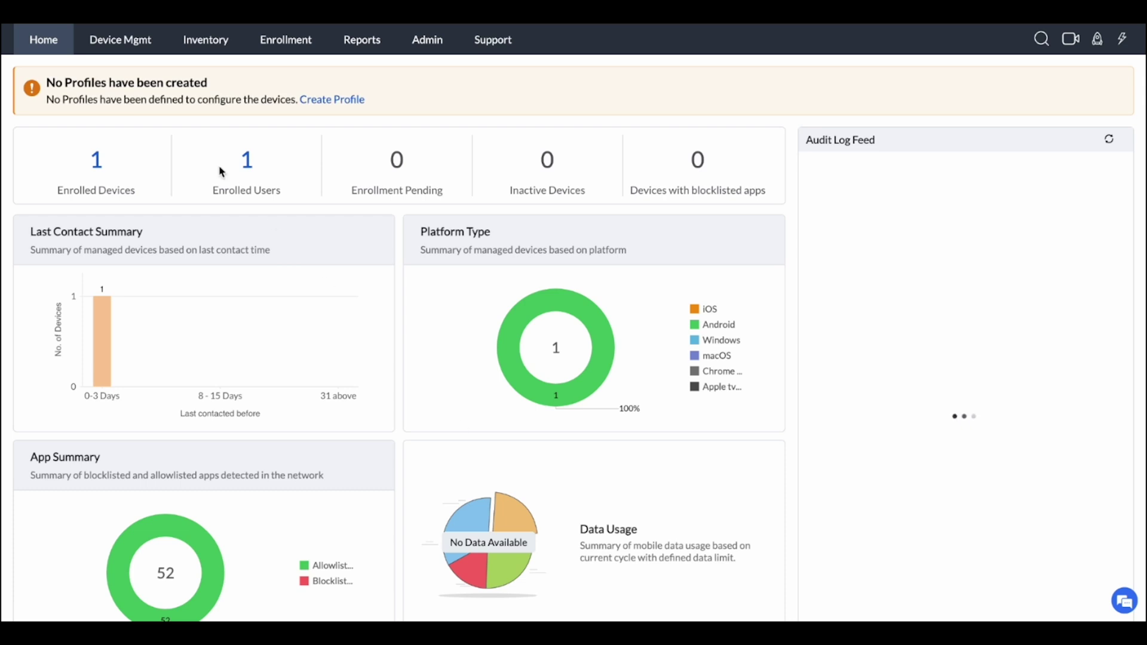
Step: Start a new Android QR code enrollment template named 'Warehouse manager'
{"action": "left_click", "coordinate": [304, 47]}
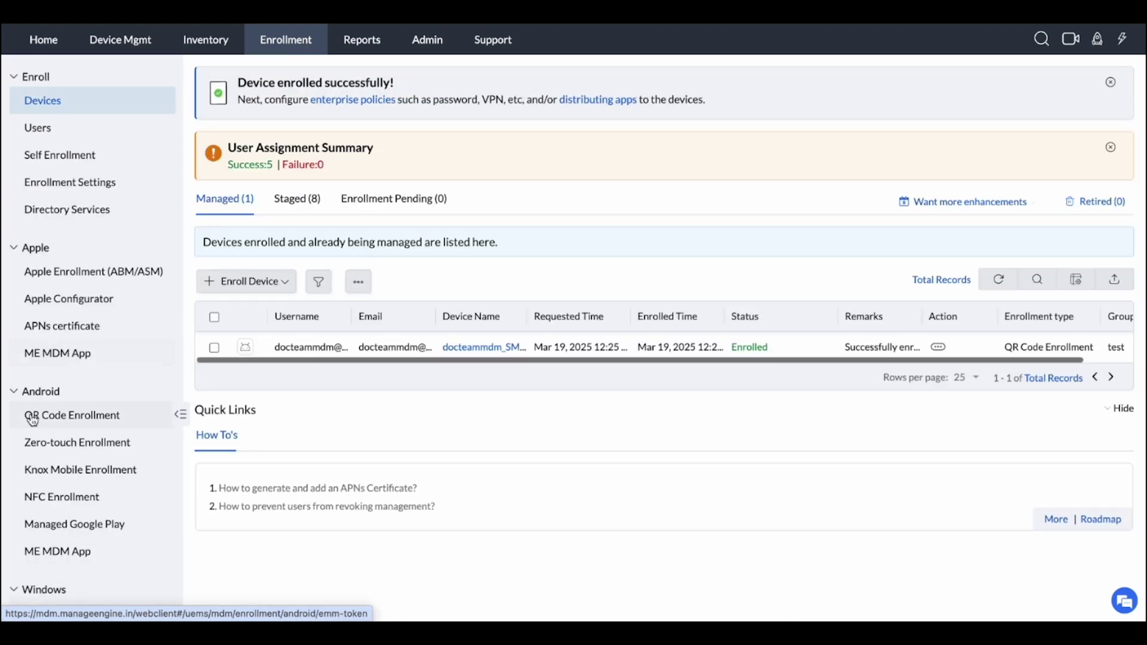
{"action": "left_click", "coordinate": [33, 419]}
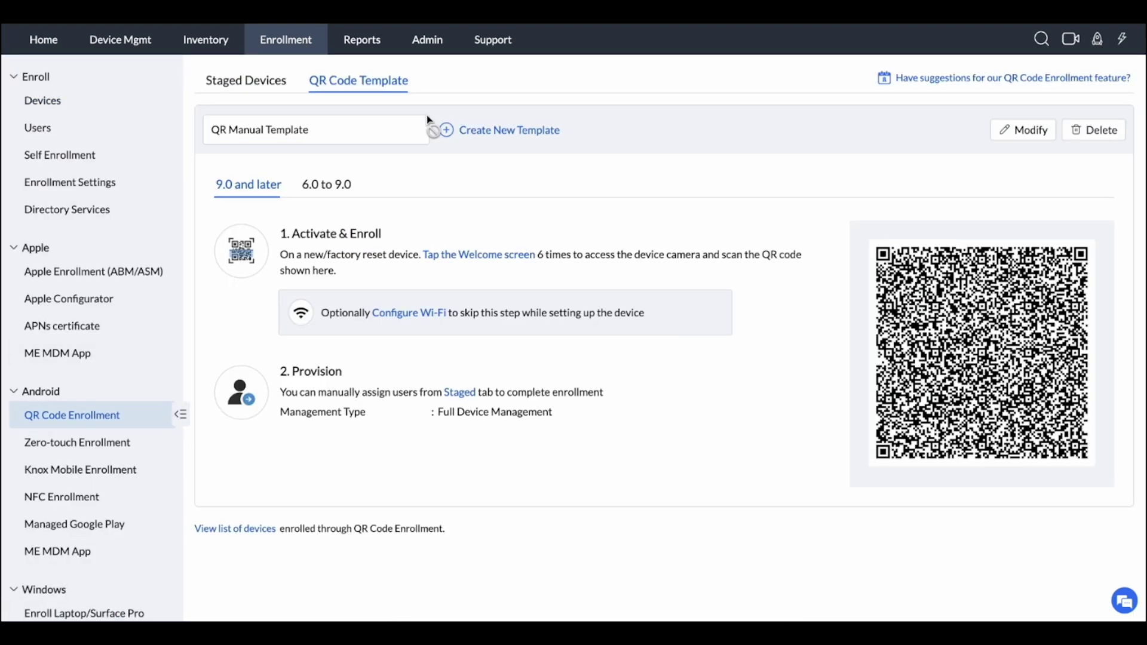
{"action": "left_click", "coordinate": [497, 132]}
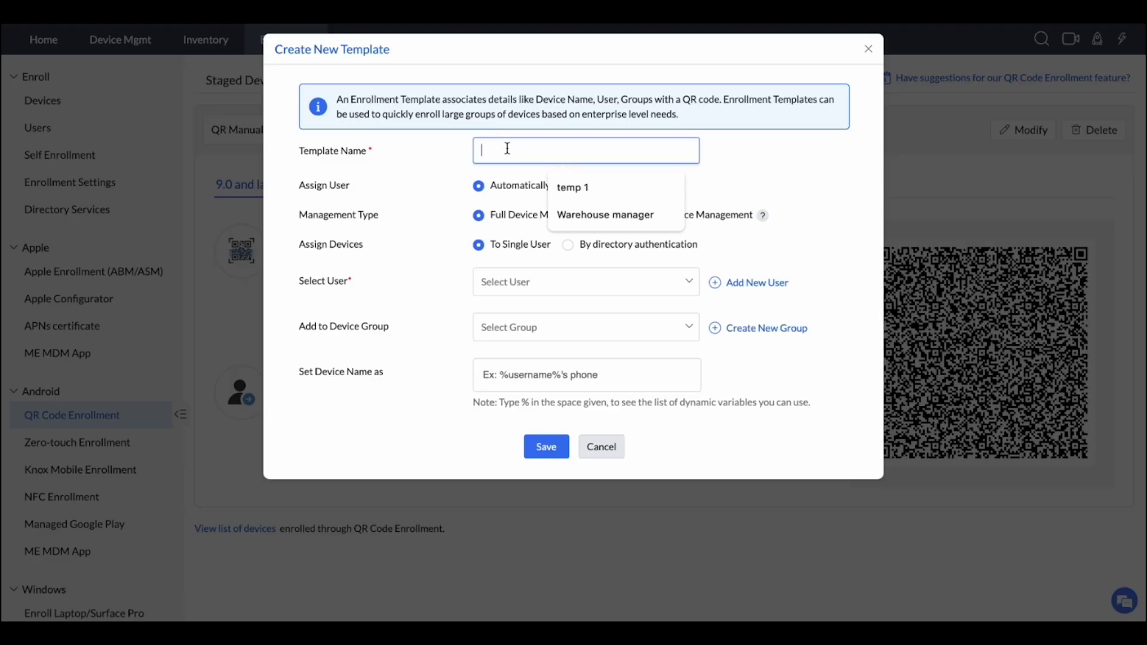
{"action": "left_click", "coordinate": [568, 215]}
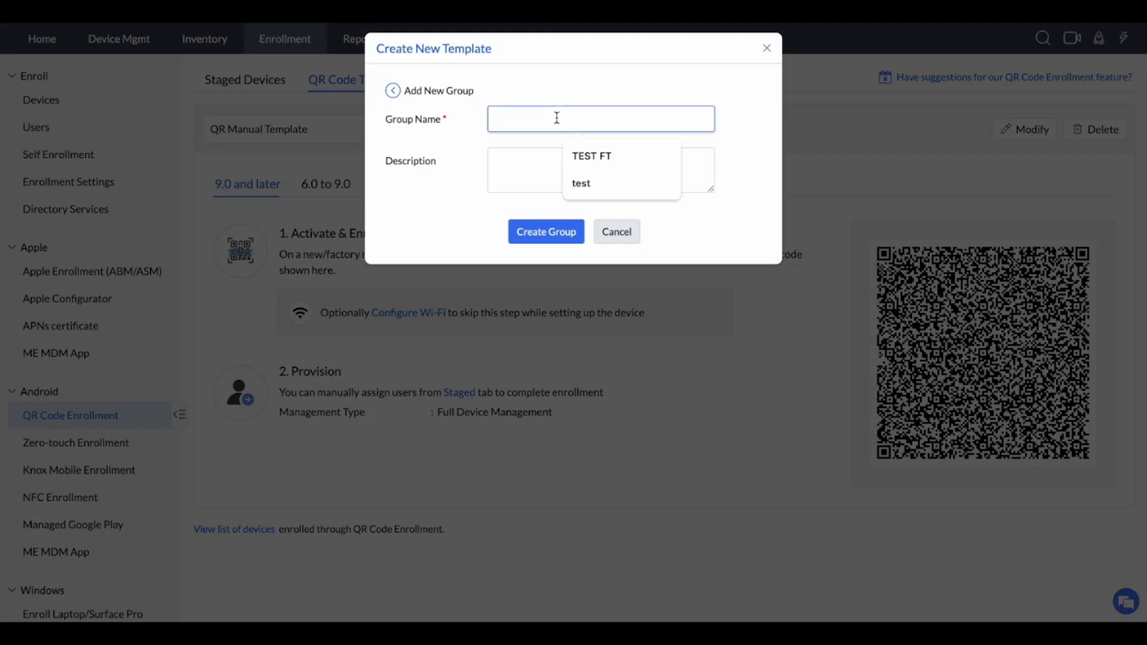
{"action": "type", "text": "Wareh"}
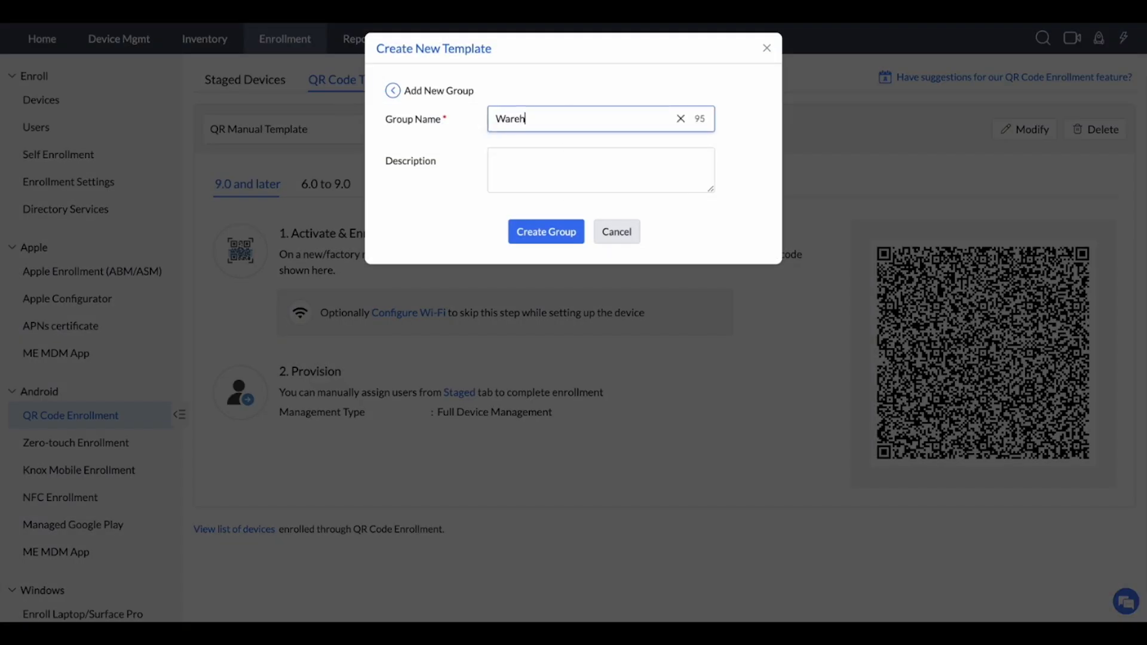
{"action": "type", "text": "ouse"}
Step: Create the Warehouse device group and select it for the template
{"action": "left_click", "coordinate": [528, 235]}
{"action": "left_click", "coordinate": [533, 358]}
{"action": "left_click", "coordinate": [517, 388]}
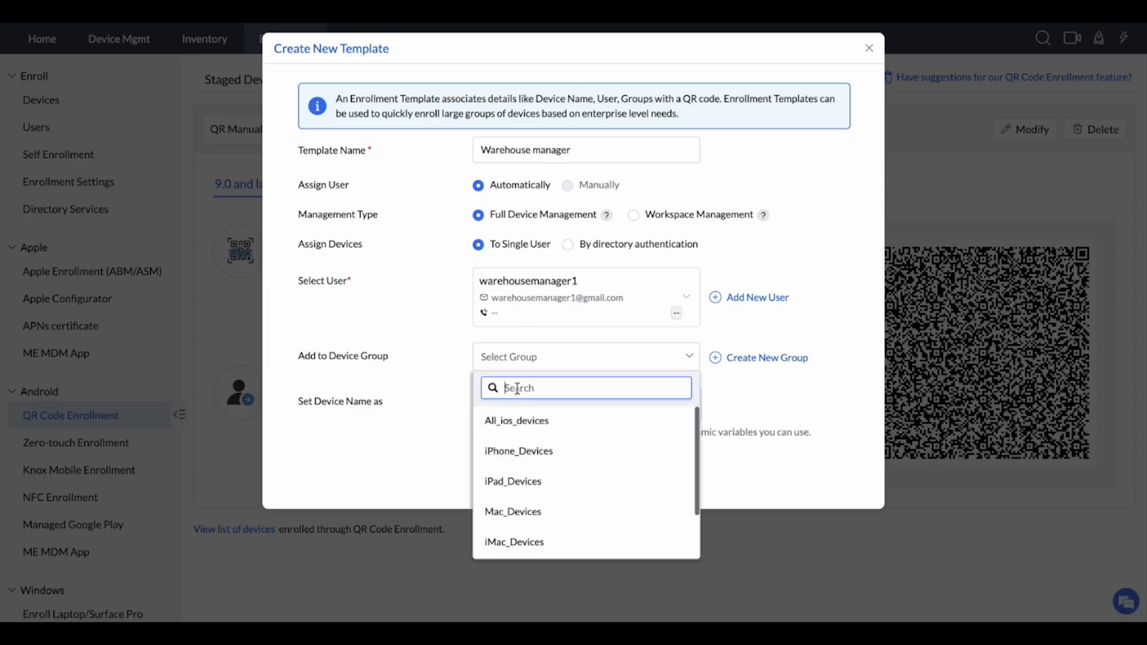
{"action": "type", "text": "ware"}
{"action": "left_click", "coordinate": [533, 424]}
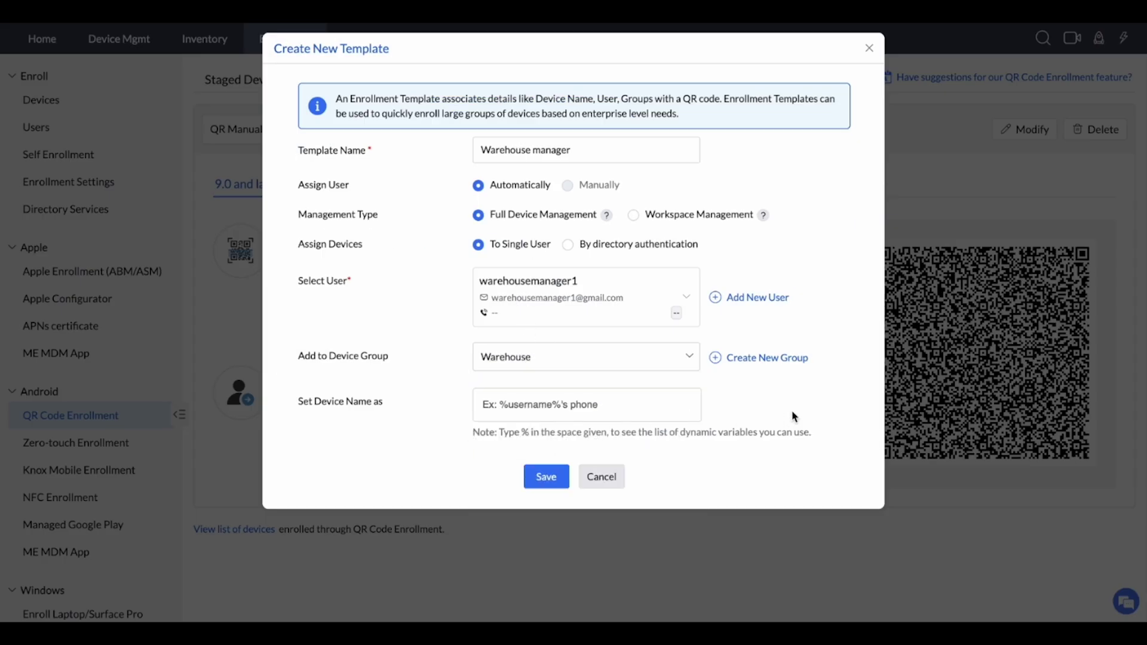
Step: Set the device naming pattern to %username% and save the Warehouse manager template
{"action": "left_click", "coordinate": [543, 403]}
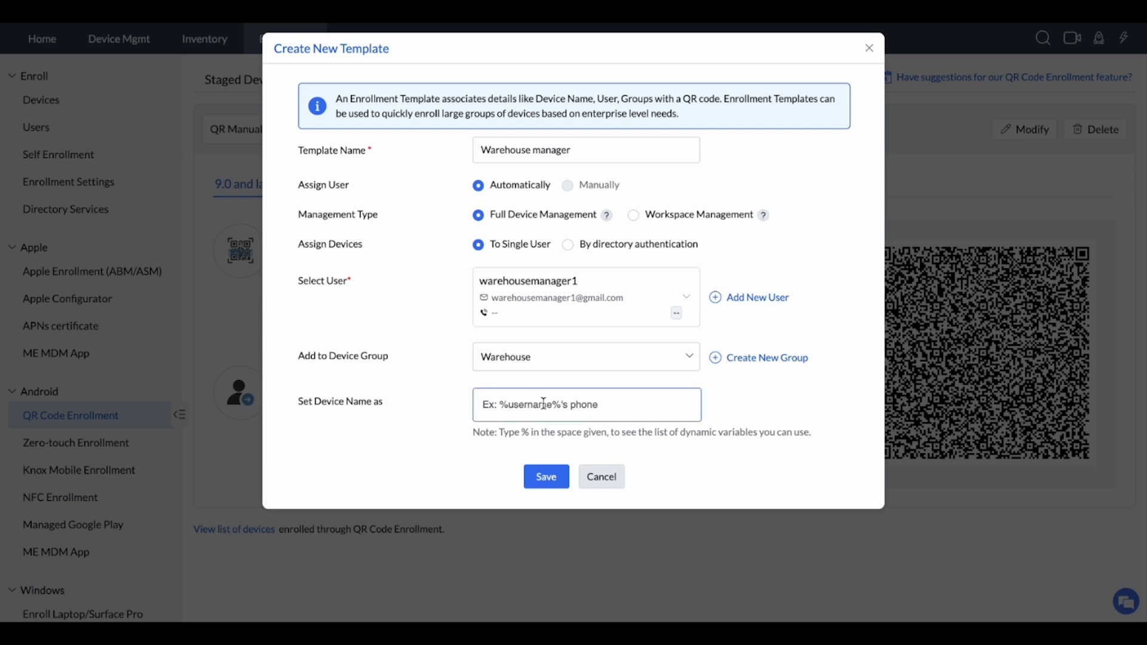
{"action": "type", "text": "%"}
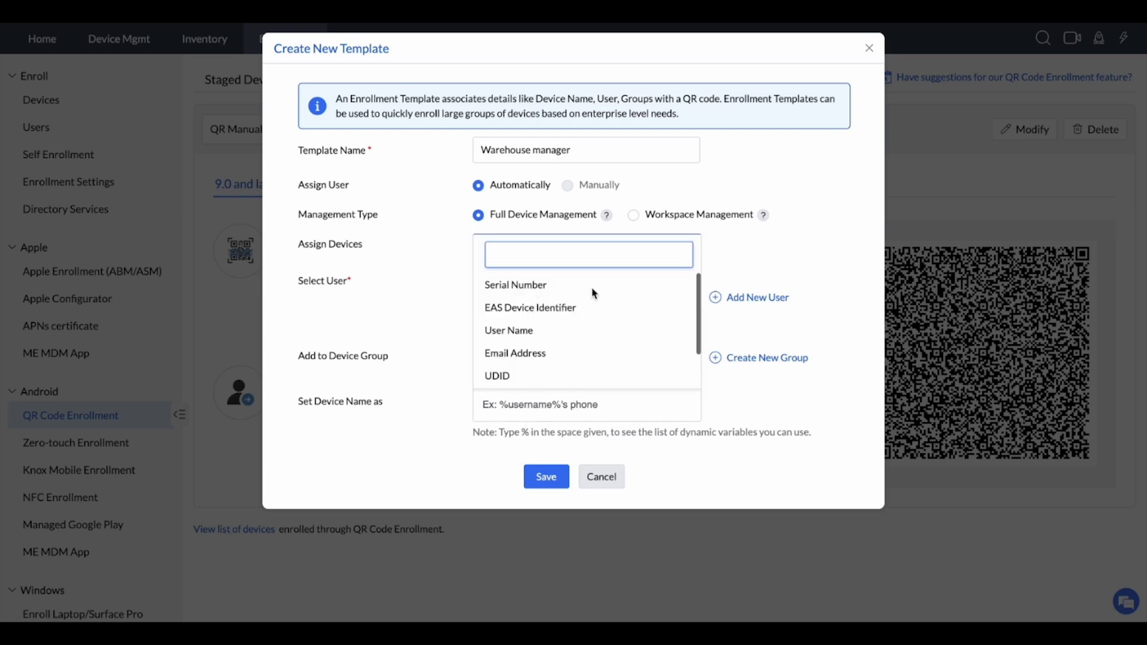
{"action": "type", "text": "use"}
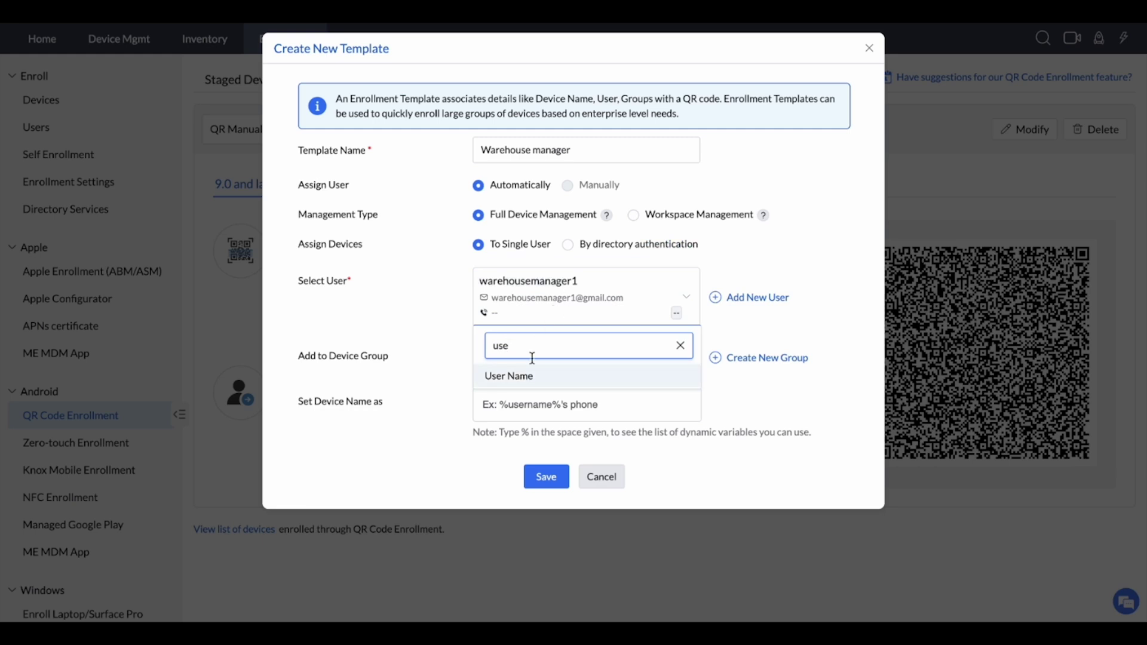
{"action": "left_click", "coordinate": [528, 375]}
{"action": "left_click", "coordinate": [672, 479]}
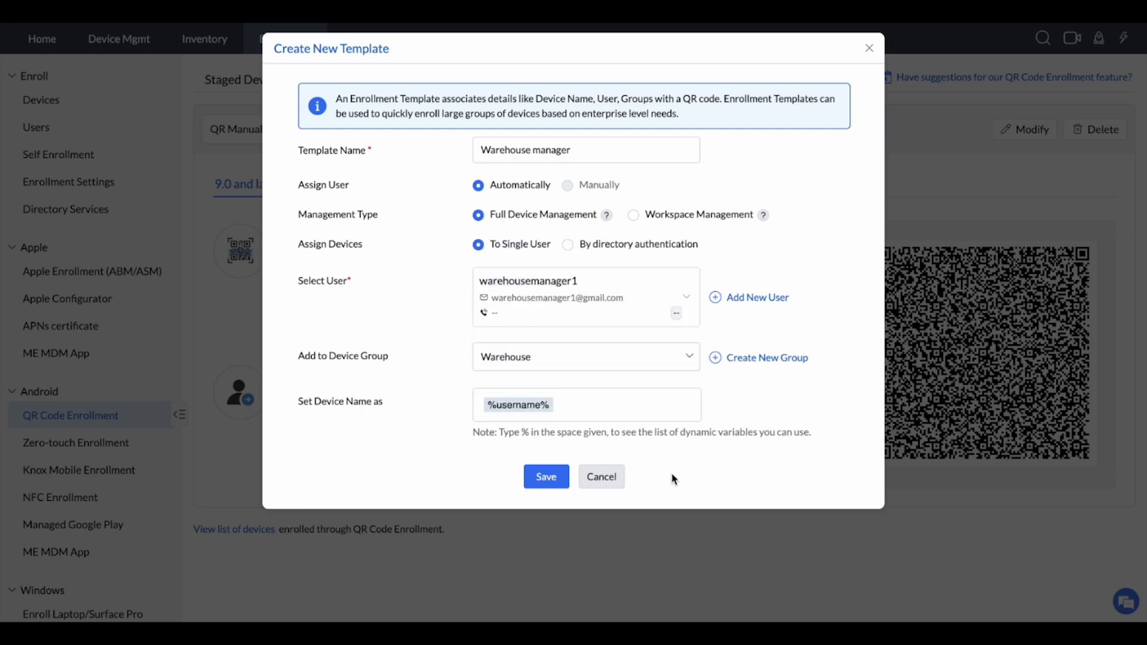
{"action": "left_click", "coordinate": [549, 478]}
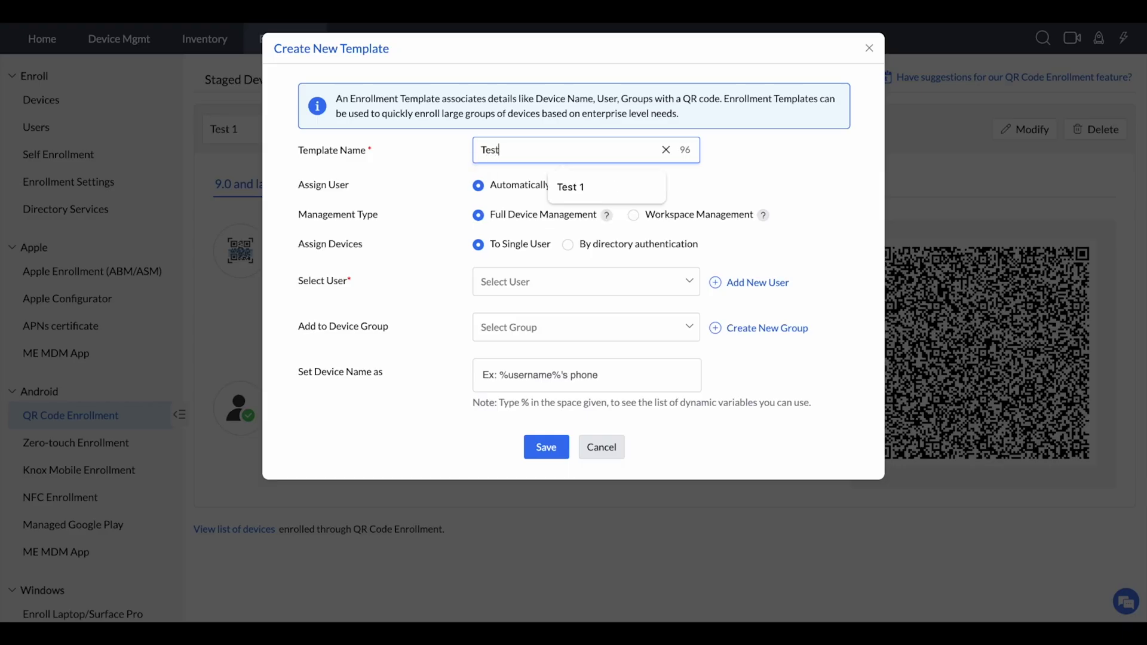
Step: Assign users by directory authentication via Zoho Authentication and save the Test template
{"action": "left_click", "coordinate": [449, 185]}
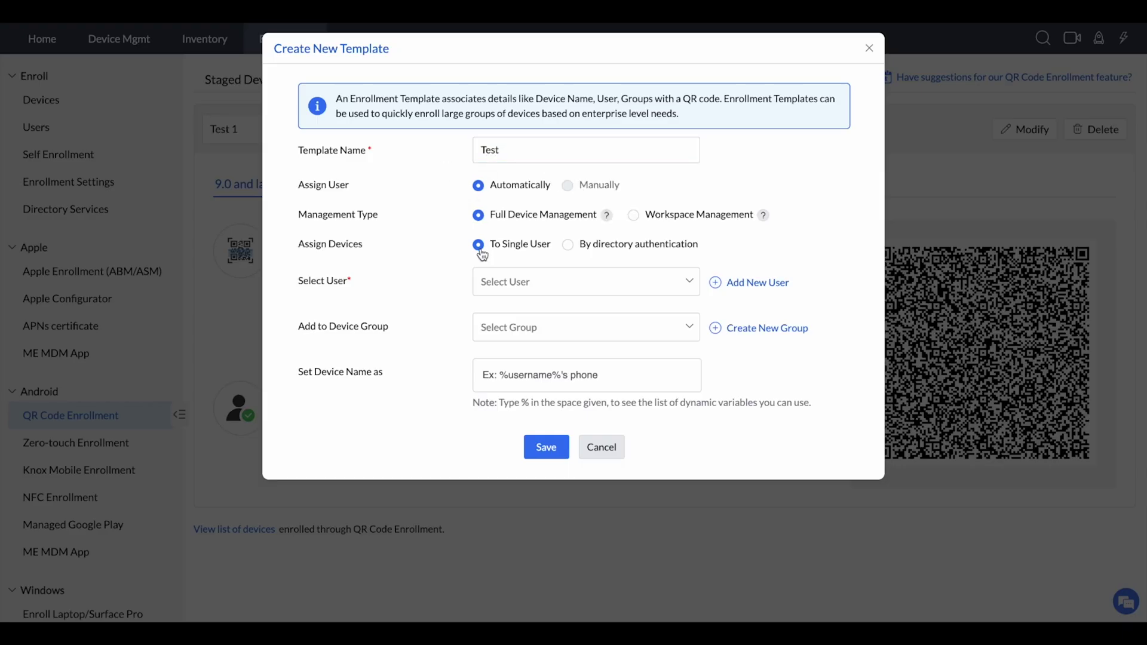
{"action": "left_click", "coordinate": [584, 248]}
{"action": "left_click", "coordinate": [578, 279]}
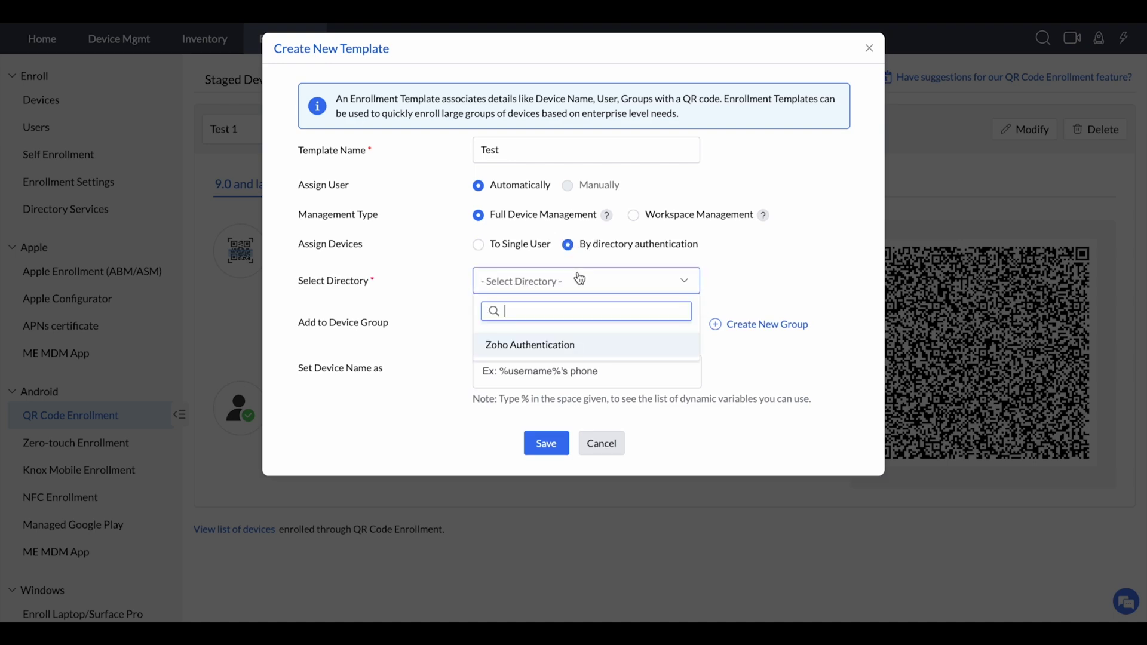
{"action": "left_click", "coordinate": [560, 348]}
{"action": "left_click", "coordinate": [548, 444]}
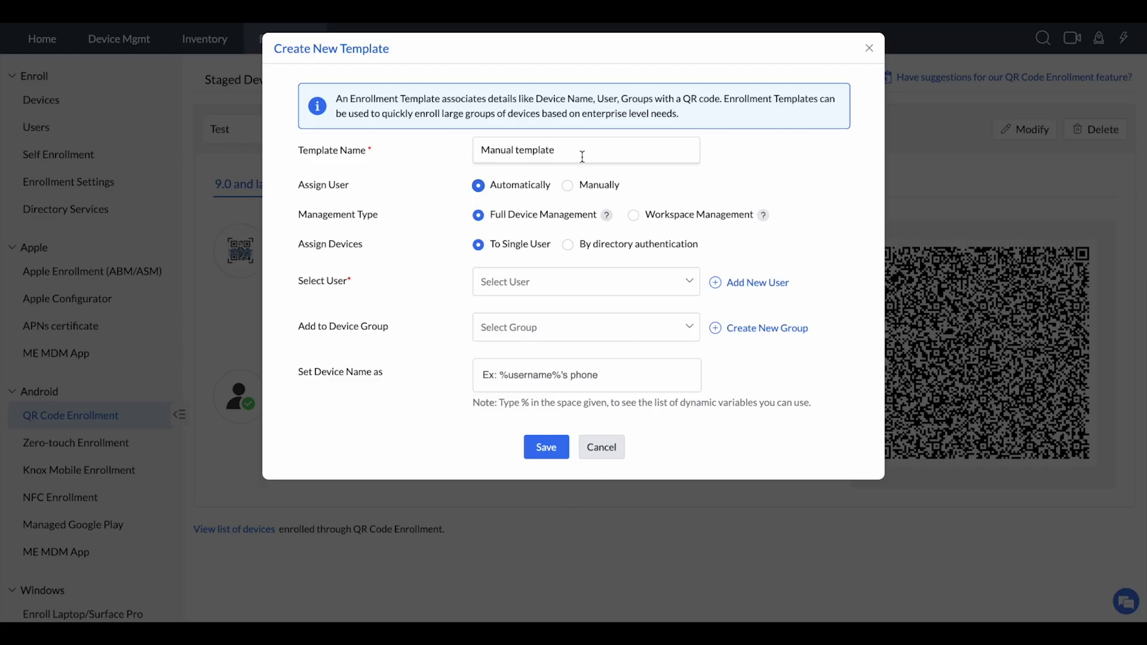
Step: Set user assignment to Manually and save the Manual template
{"action": "left_click", "coordinate": [567, 186]}
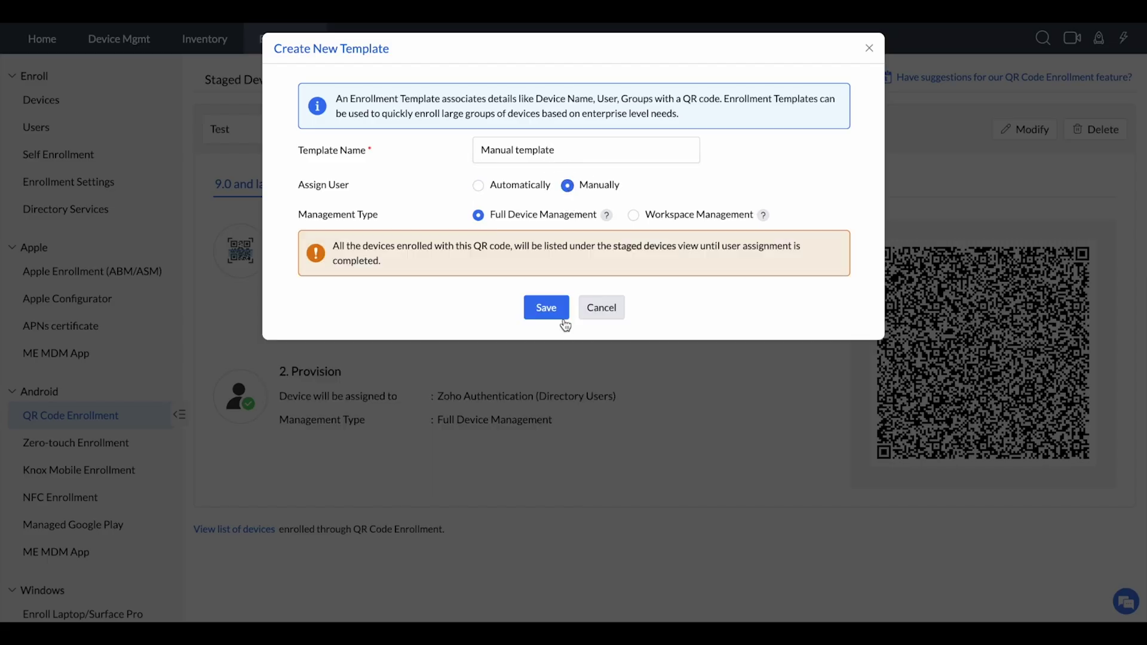
{"action": "left_click", "coordinate": [549, 307]}
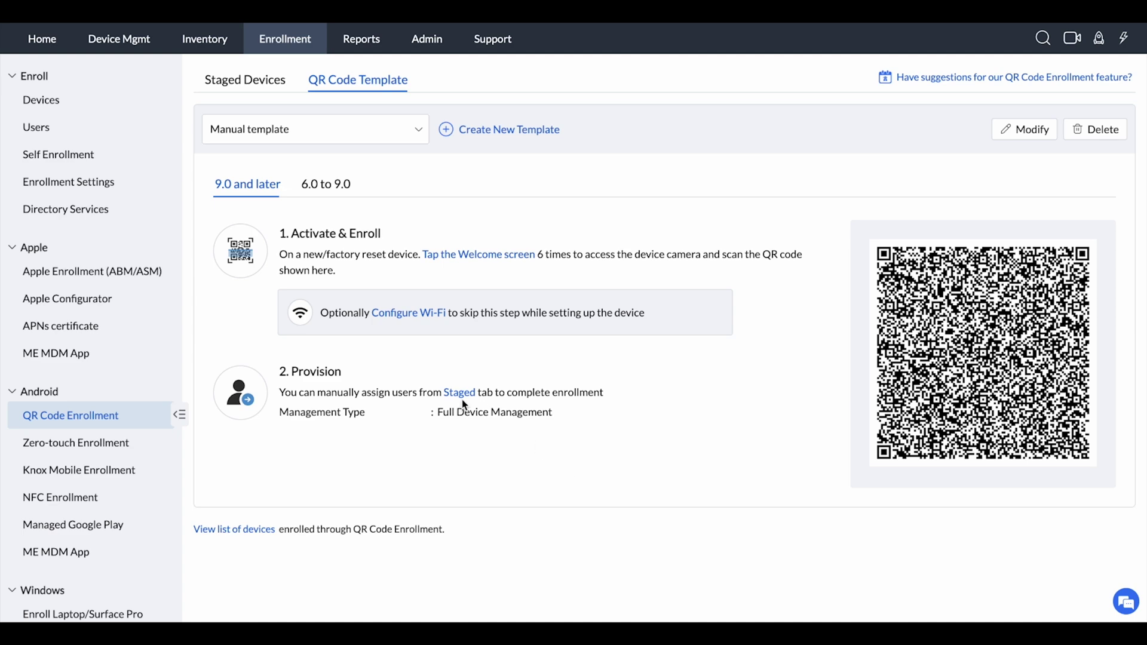
Step: Assign the staged SM-A556E device to the suggested user and the Sales group
{"action": "left_click", "coordinate": [255, 87]}
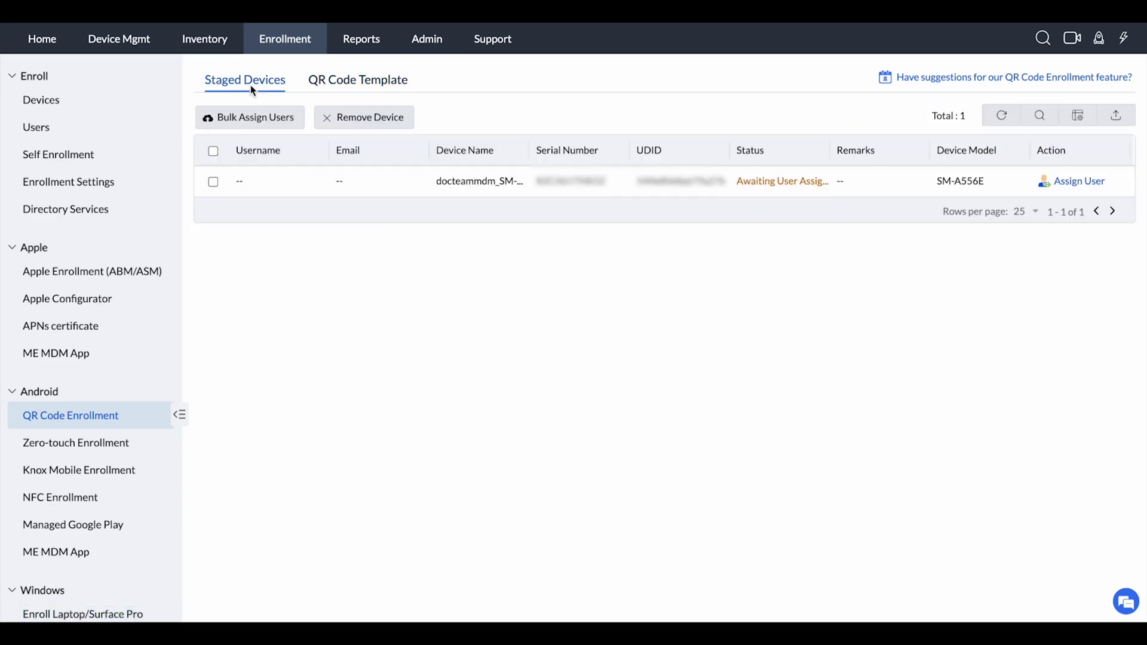
{"action": "left_click", "coordinate": [1068, 184]}
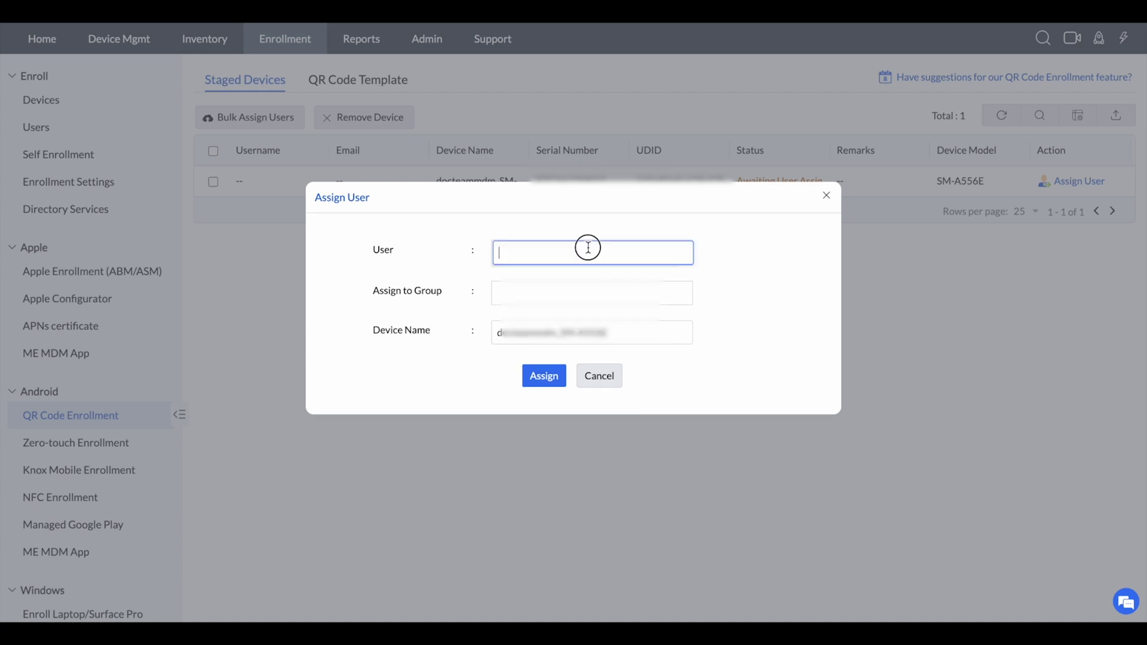
{"action": "type", "text": "alex"}
{"action": "left_click", "coordinate": [516, 301]}
{"action": "type", "text": "sale"}
{"action": "left_click", "coordinate": [509, 345]}
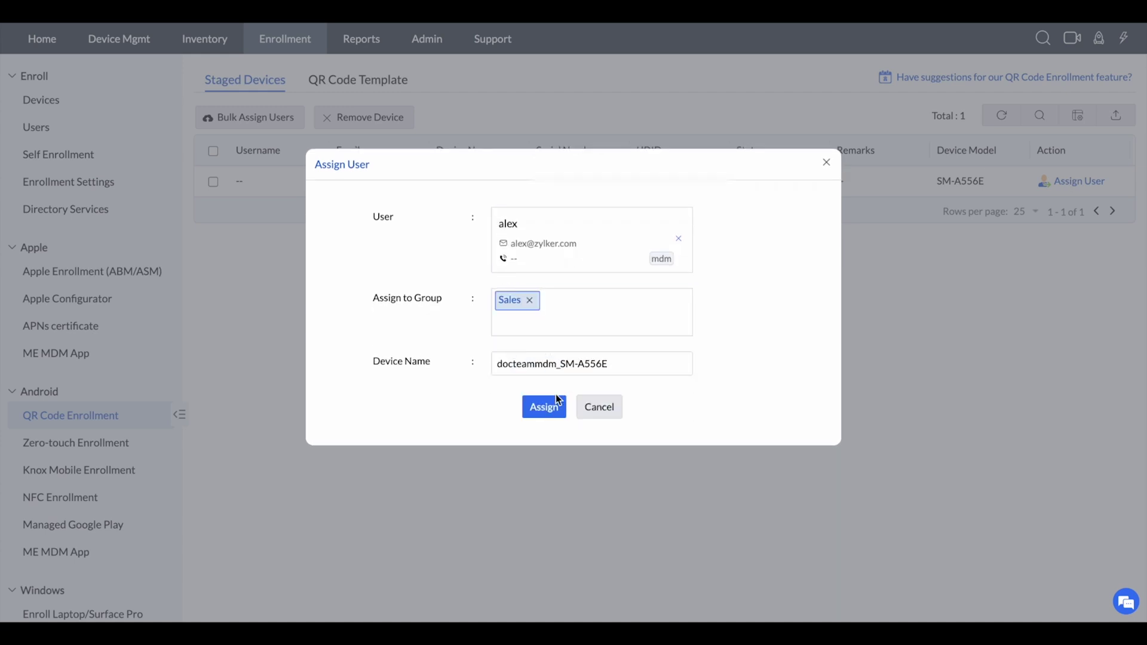
Step: Rename the device to 'alex device' and confirm the assignment
{"action": "triple_click", "coordinate": [494, 364]}
{"action": "key", "text": "BackSpace"}
{"action": "type", "text": "alex"}
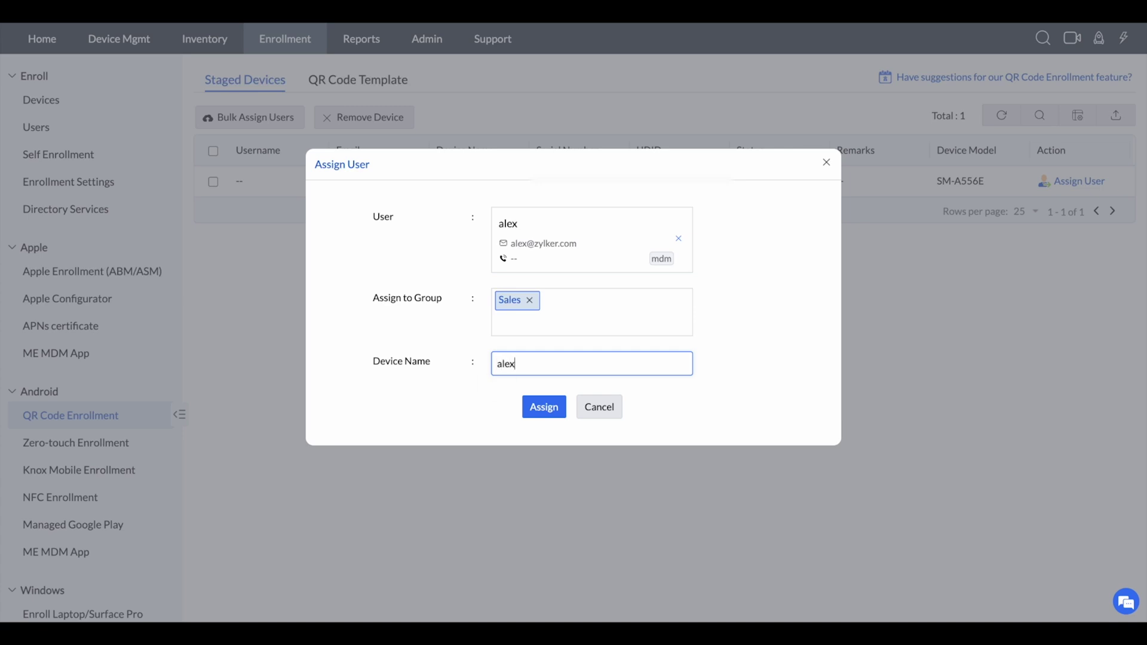
{"action": "type", "text": " device"}
{"action": "left_click", "coordinate": [538, 408]}
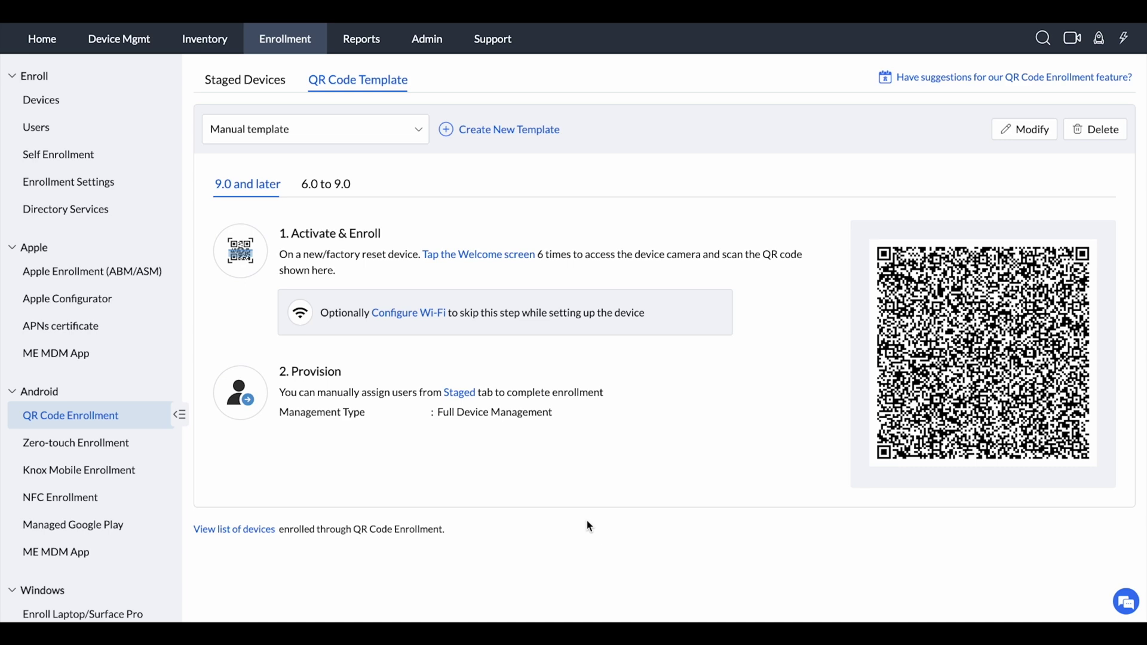
Step: Add Wi-Fi network 'zylker' with security type None to the QR template and save it
{"action": "left_click", "coordinate": [418, 314]}
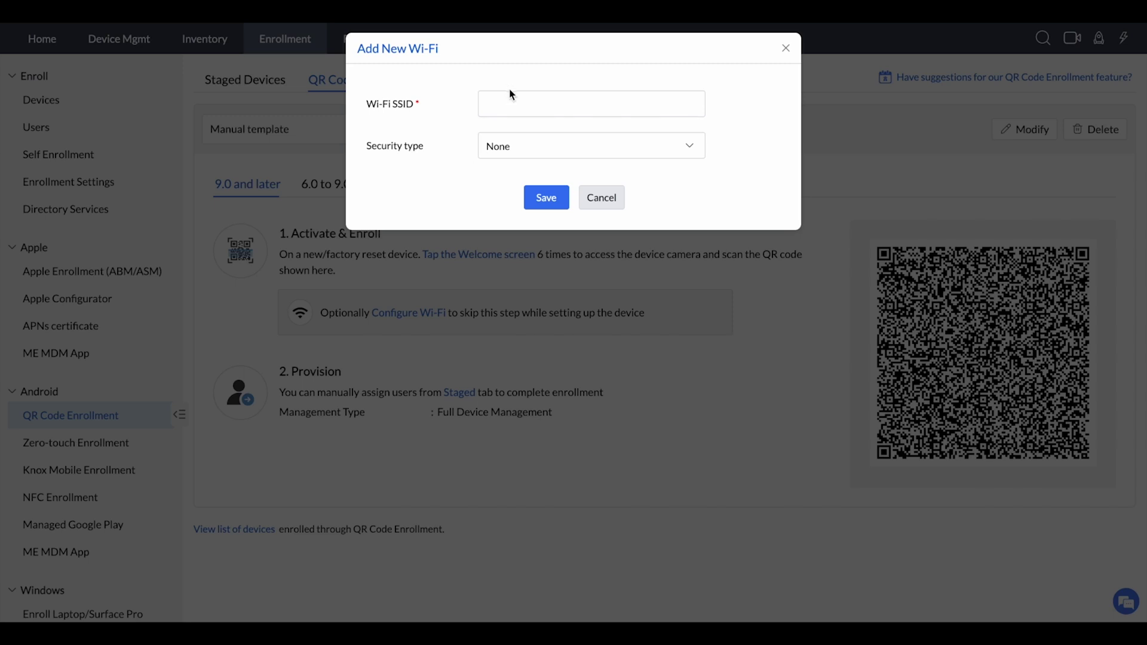
{"action": "left_click", "coordinate": [505, 105]}
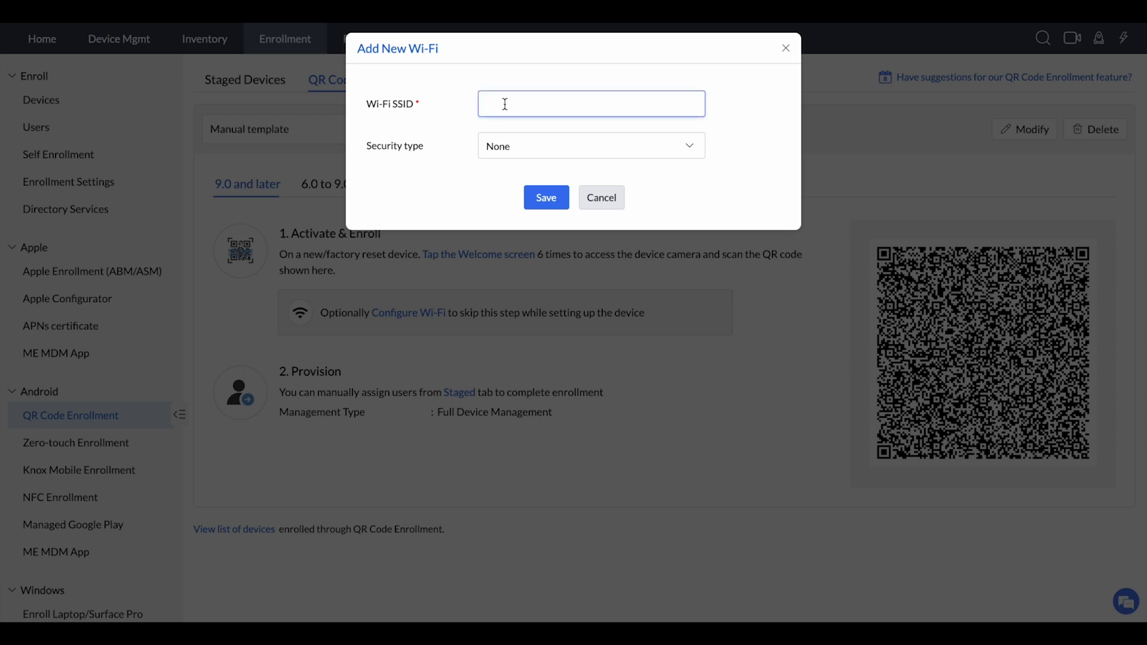
{"action": "type", "text": "zylke"}
{"action": "type", "text": "r"}
{"action": "left_click", "coordinate": [485, 143]}
{"action": "left_click", "coordinate": [493, 174]}
{"action": "left_click", "coordinate": [551, 199]}
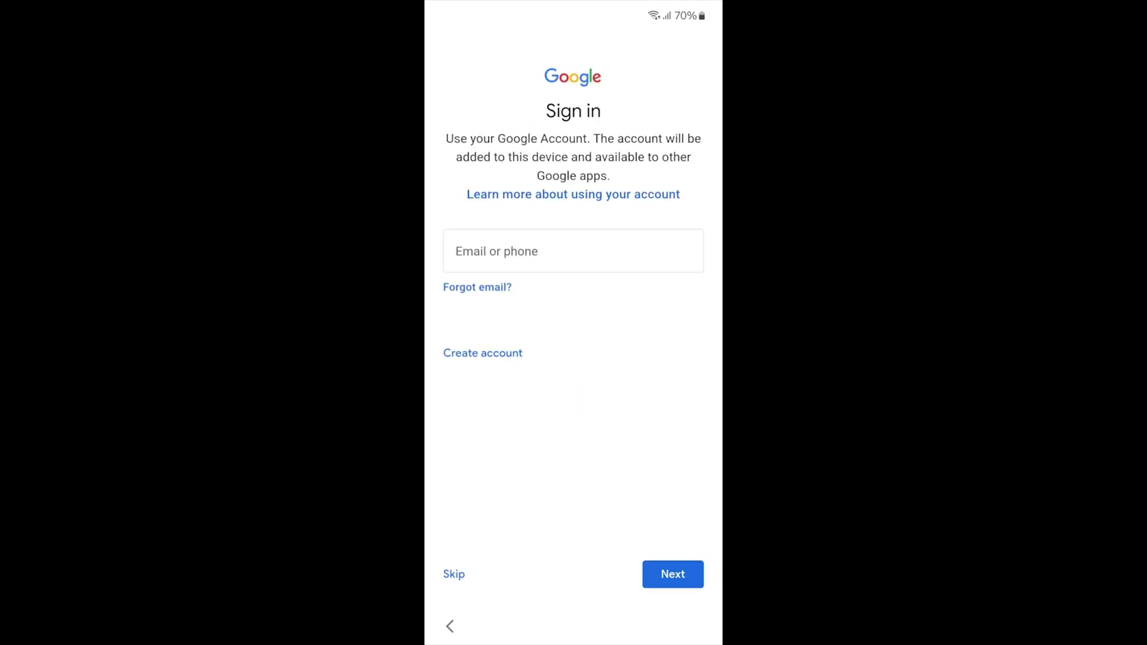
{"action": "type", "text": "afw#memdm"}
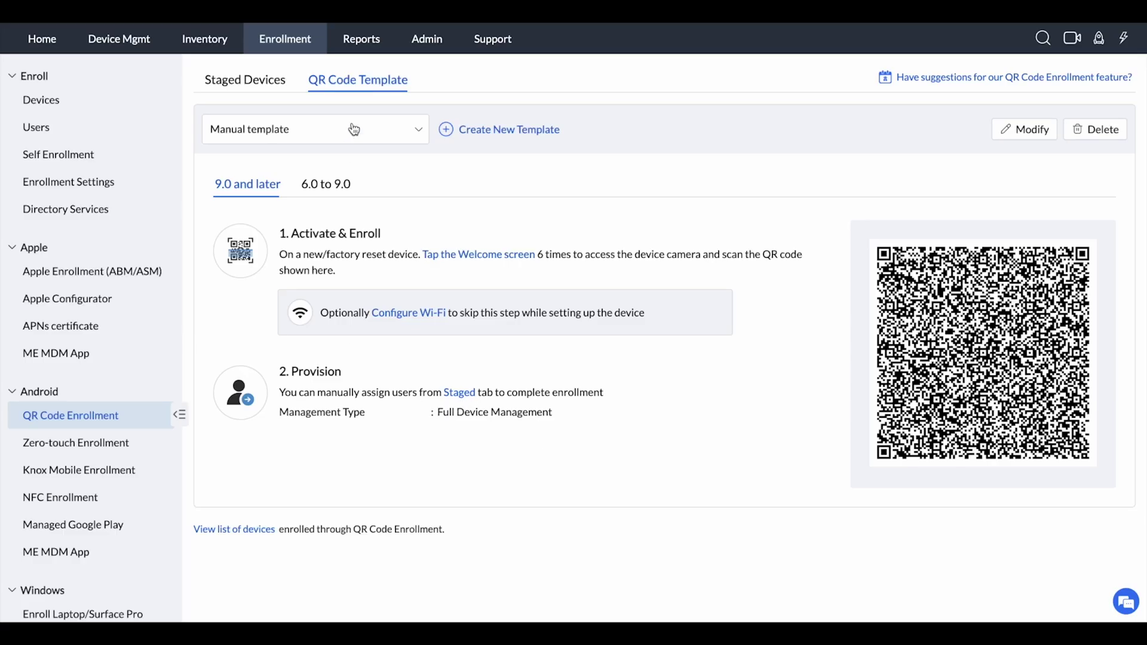
Step: Assign the staged device to the matching suggested user
{"action": "left_click", "coordinate": [258, 91]}
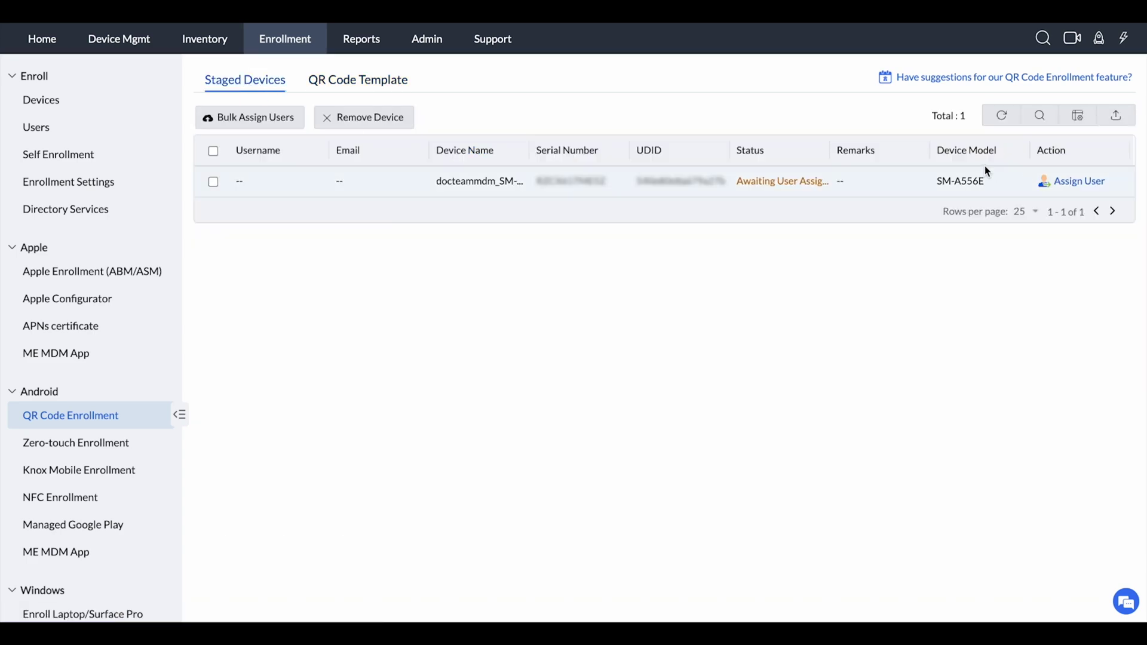
{"action": "left_click", "coordinate": [1071, 183]}
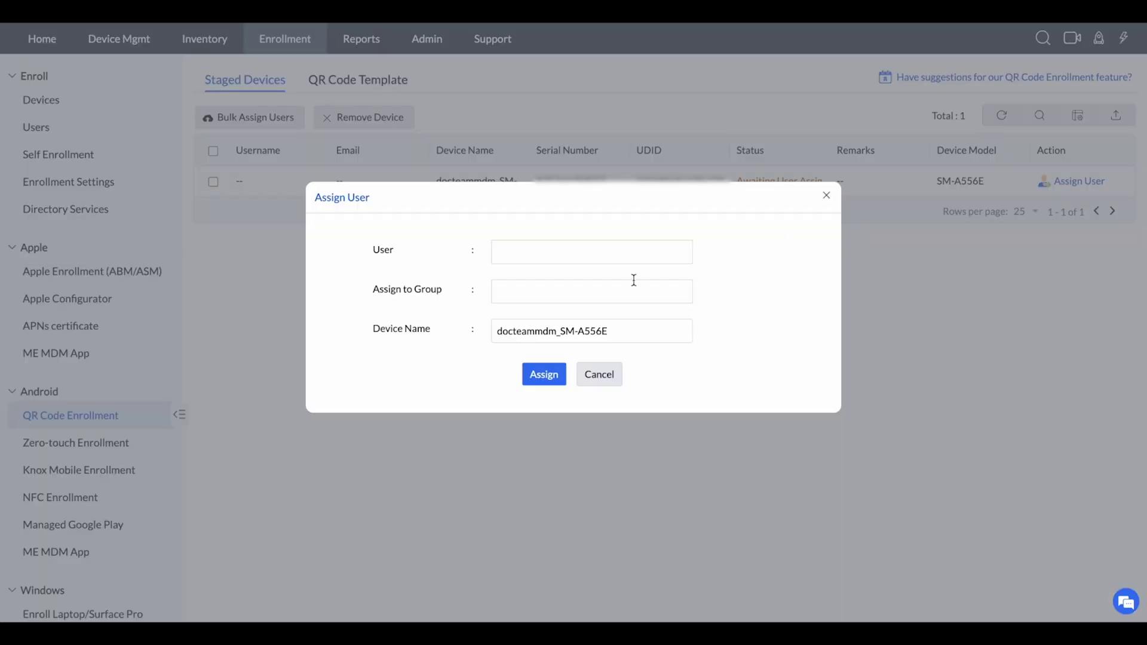
{"action": "left_click", "coordinate": [586, 251]}
{"action": "type", "text": "alex"}
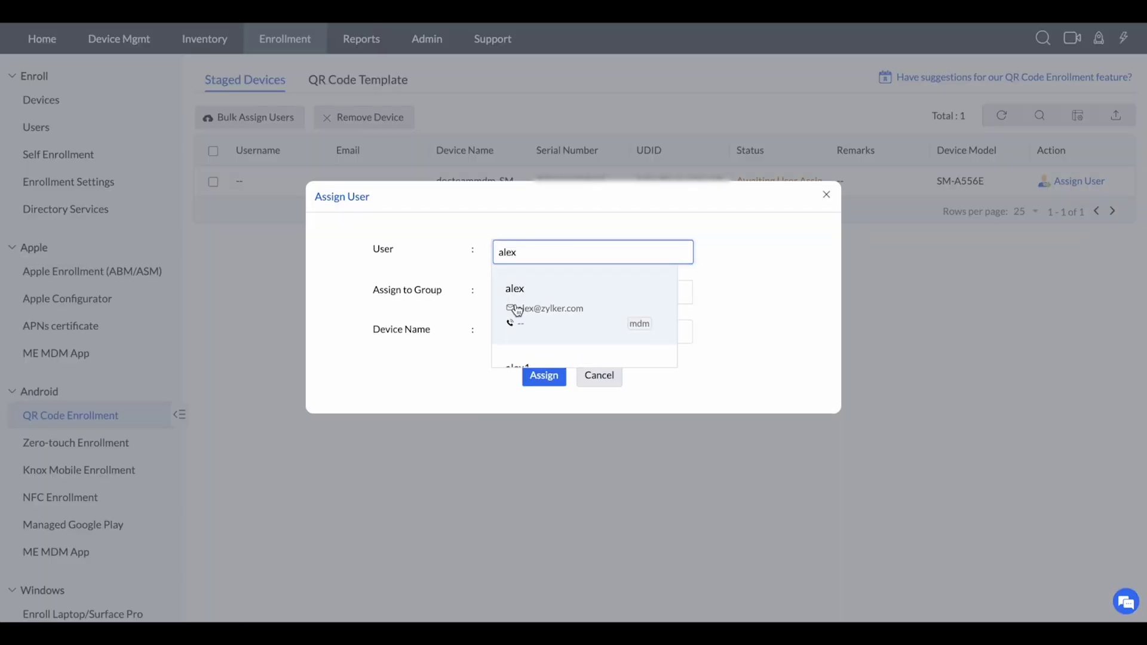
{"action": "left_click", "coordinate": [509, 315]}
{"action": "type", "text": "sal"}
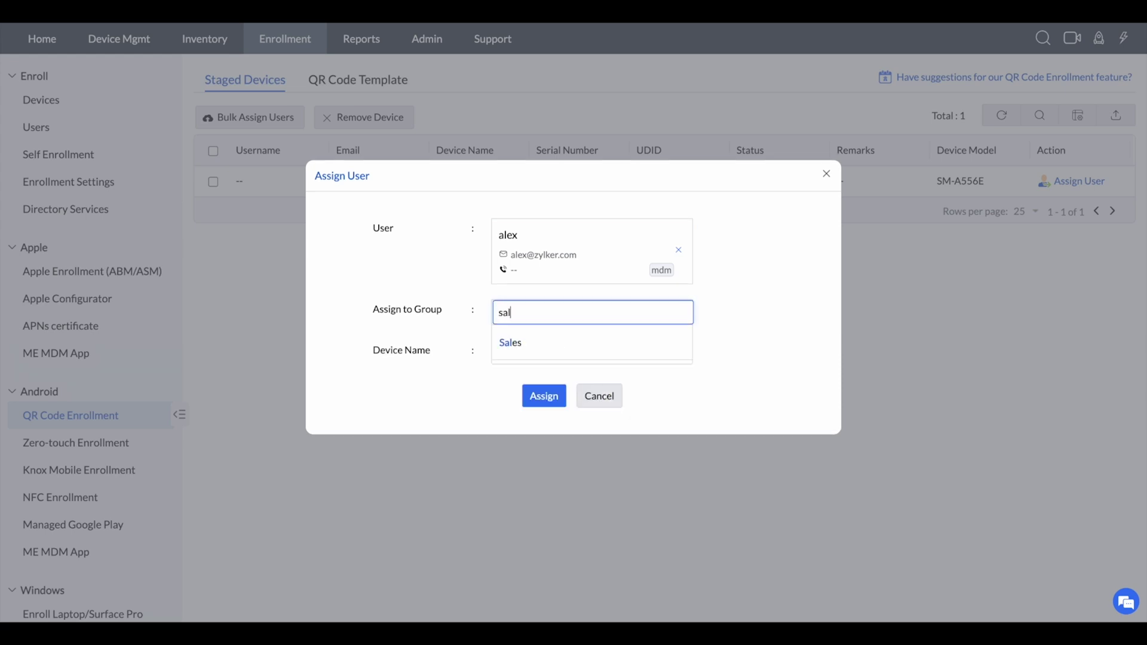
{"action": "type", "text": "e"}
Step: Add the Sales group, confirm the assignment, and go to Groups & Devices
{"action": "left_click", "coordinate": [510, 343]}
{"action": "left_click", "coordinate": [536, 402]}
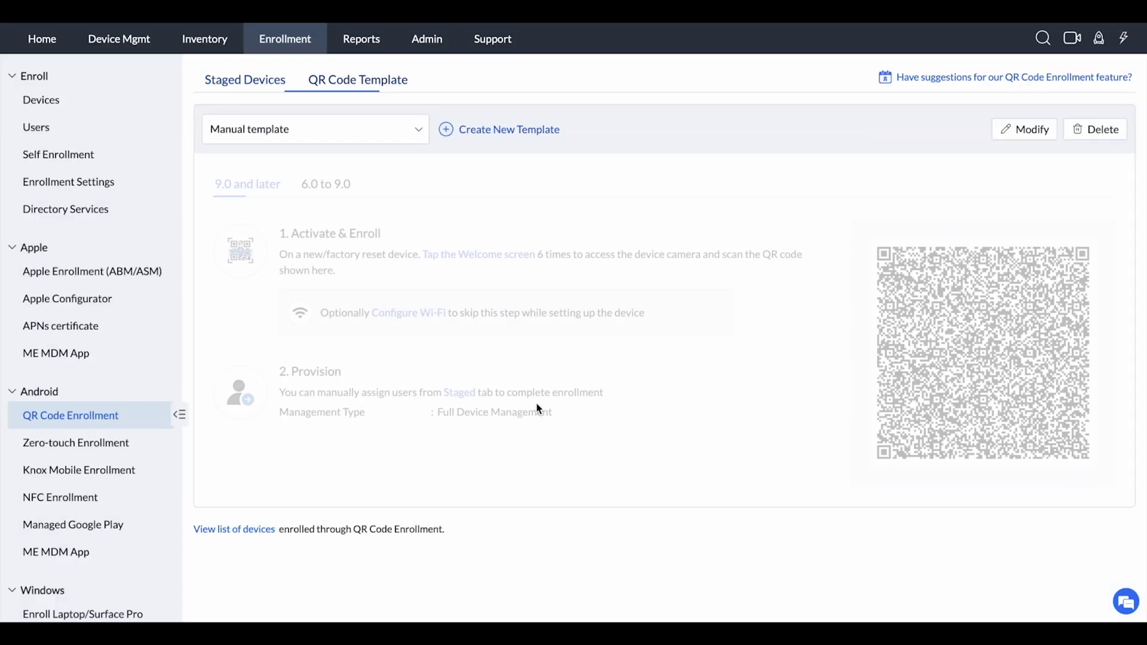
{"action": "left_click", "coordinate": [66, 106]}
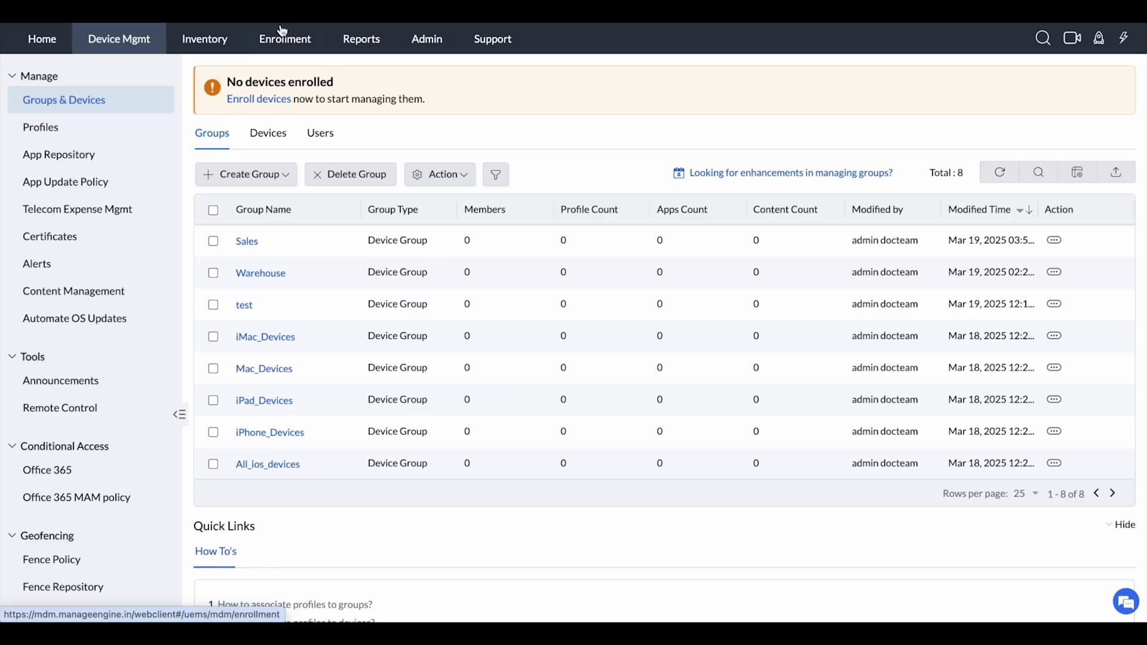
Step: Show the Bulk Assign Users instructions from the Staged devices tab
{"action": "left_click", "coordinate": [282, 36]}
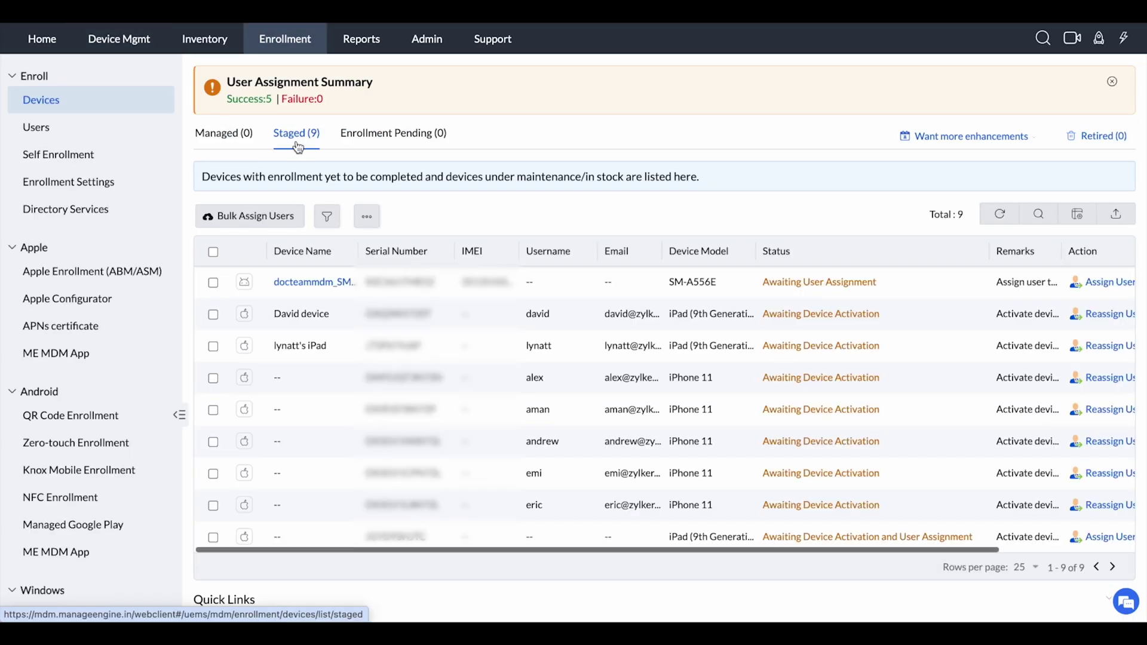
{"action": "left_click", "coordinate": [304, 147]}
{"action": "scroll", "coordinate": [299, 430], "scroll_direction": "down", "scroll_amount": 3}
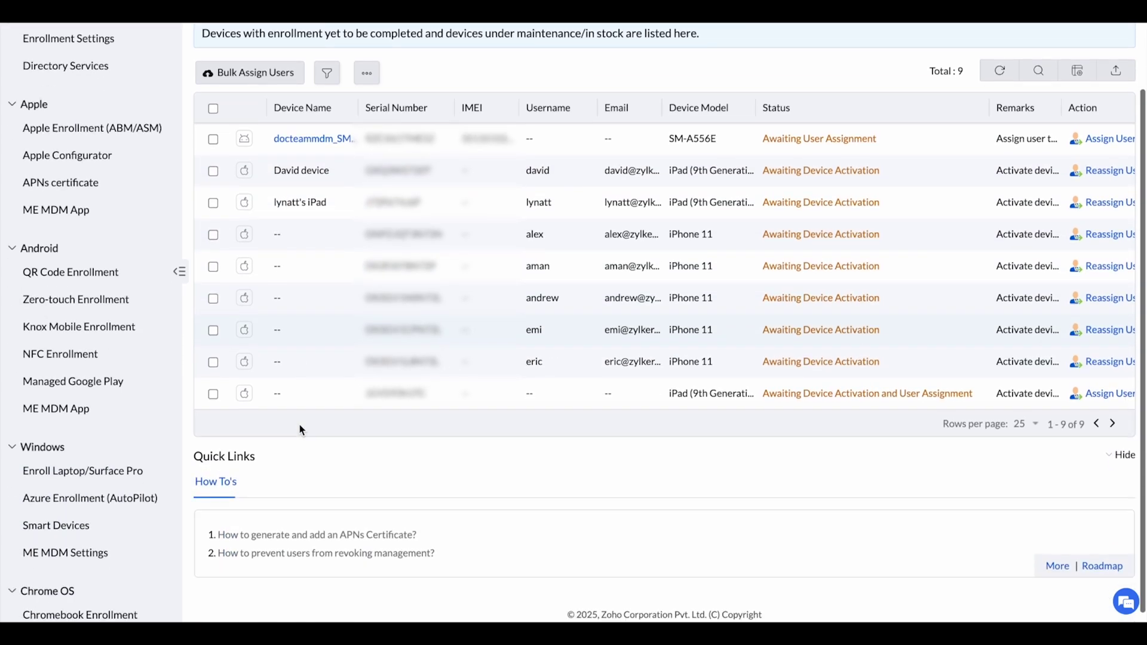
{"action": "scroll", "coordinate": [299, 430], "scroll_direction": "up", "scroll_amount": 3}
{"action": "scroll", "coordinate": [859, 418], "scroll_direction": "right", "scroll_amount": 2}
{"action": "scroll", "coordinate": [859, 419], "scroll_direction": "left", "scroll_amount": 2}
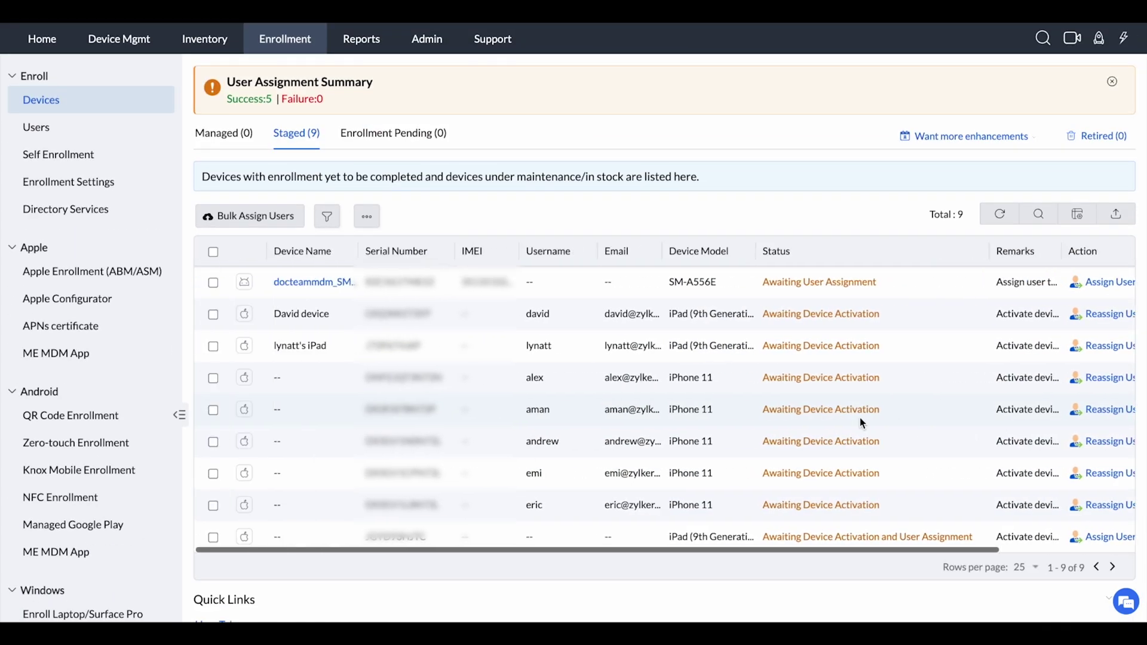
{"action": "left_click", "coordinate": [234, 216]}
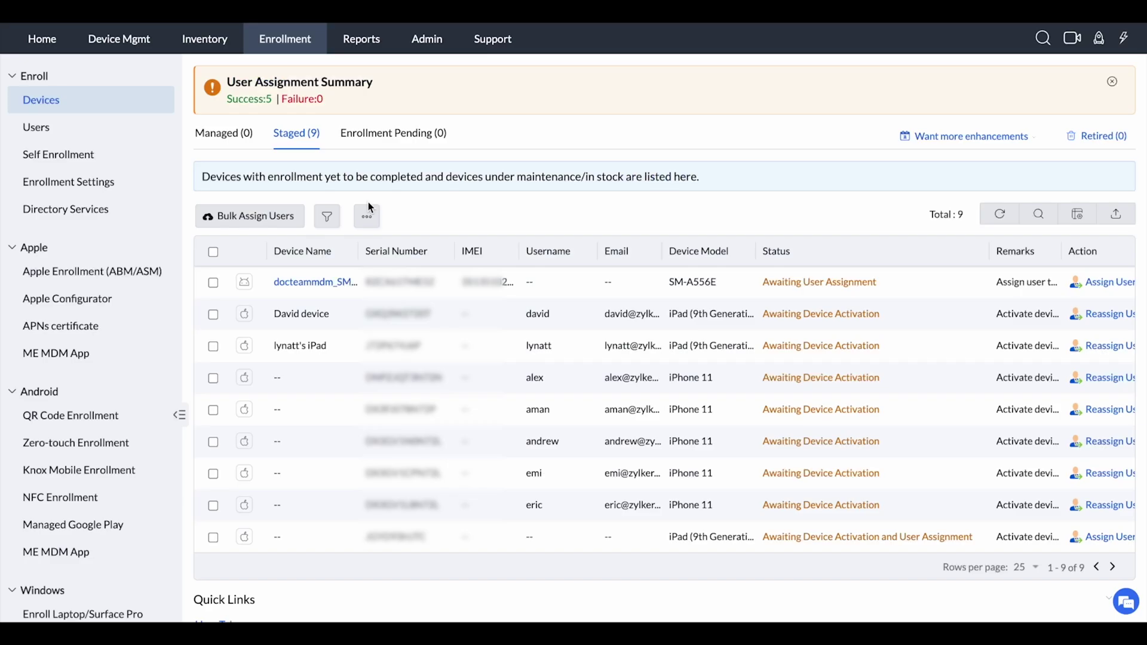
Step: Cancel bulk assignment and view the Managed (1) devices list
{"action": "left_click", "coordinate": [601, 485]}
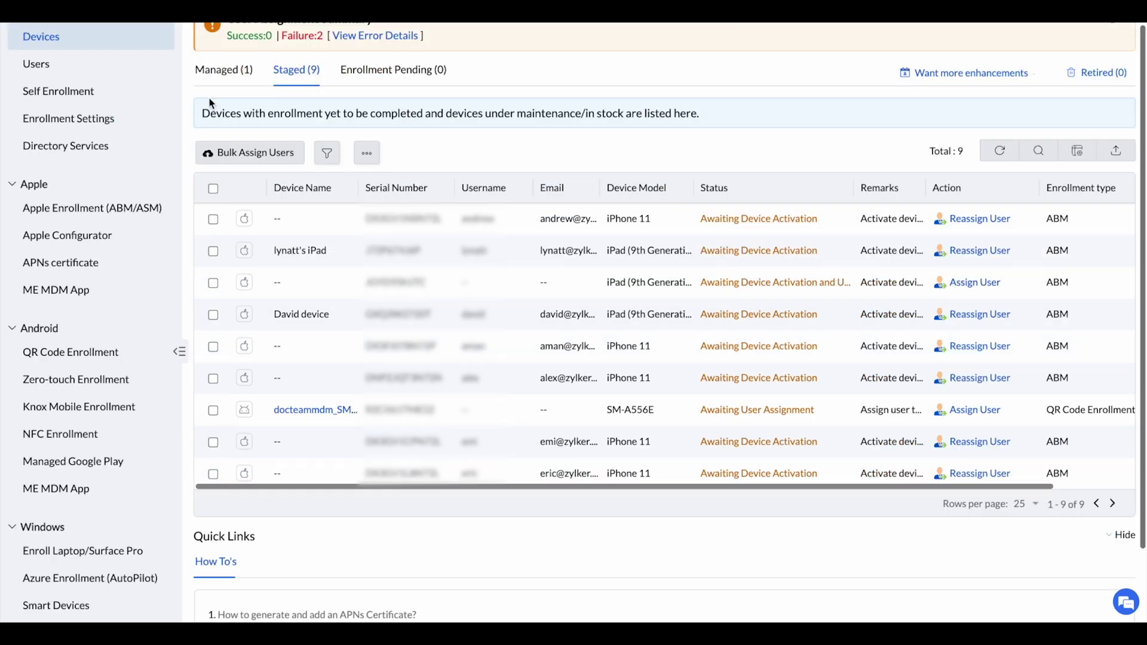
{"action": "left_click", "coordinate": [216, 72]}
{"action": "scroll", "coordinate": [589, 288], "scroll_direction": "up", "scroll_amount": 1}
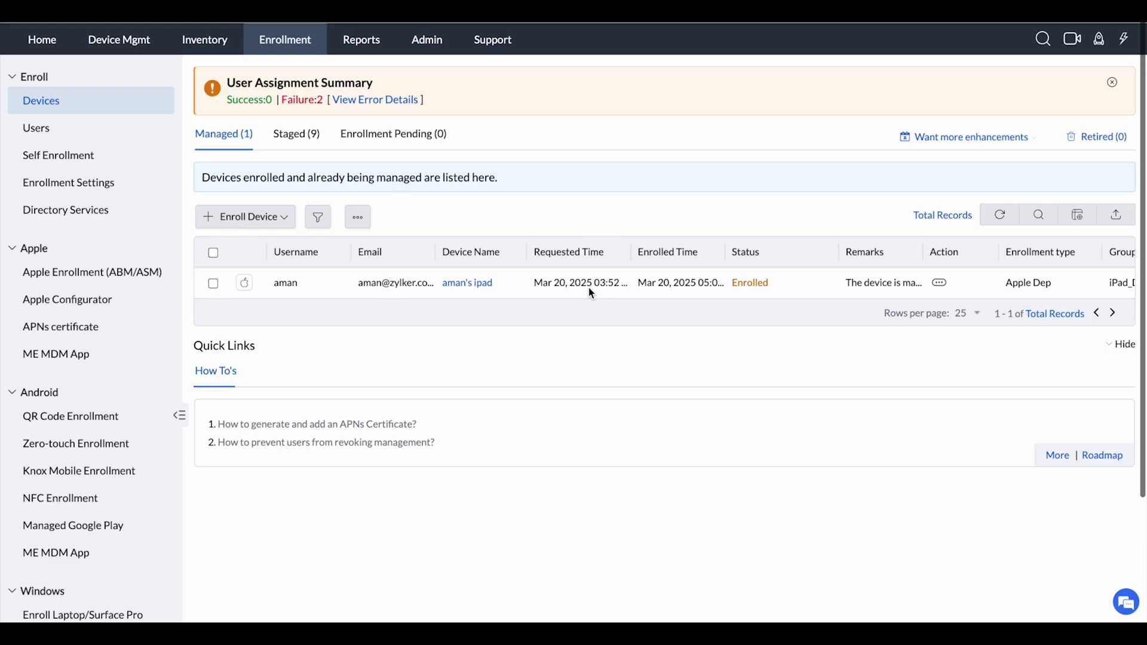